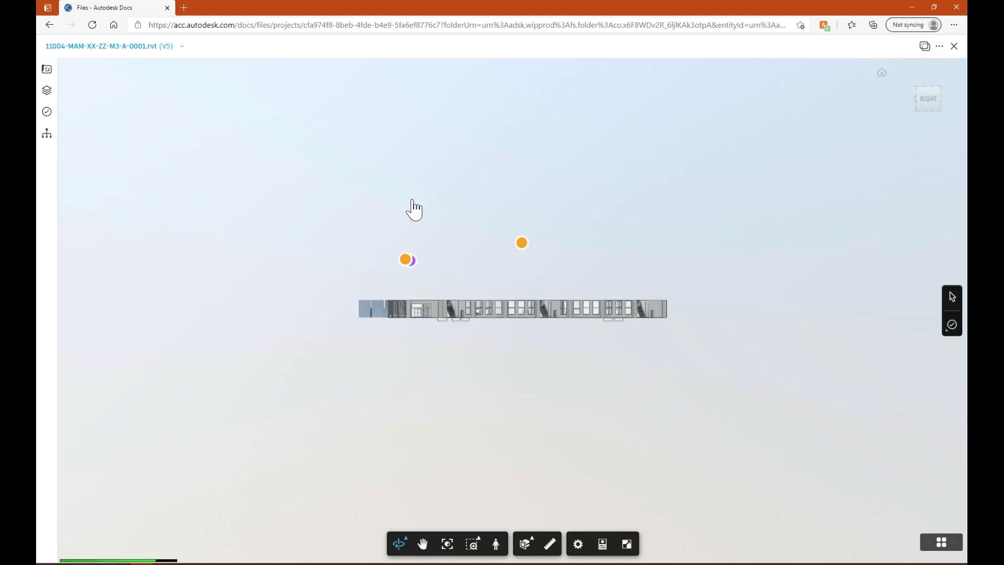
- Orbit the model and load the full 3D Autodesk Docs building view
drag(518, 290, 635, 375)
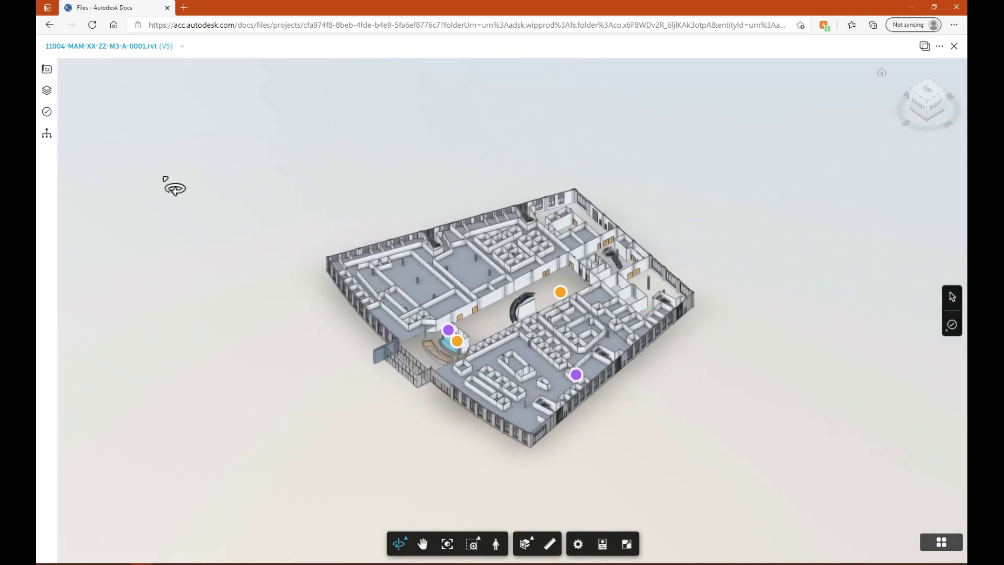
click(47, 68)
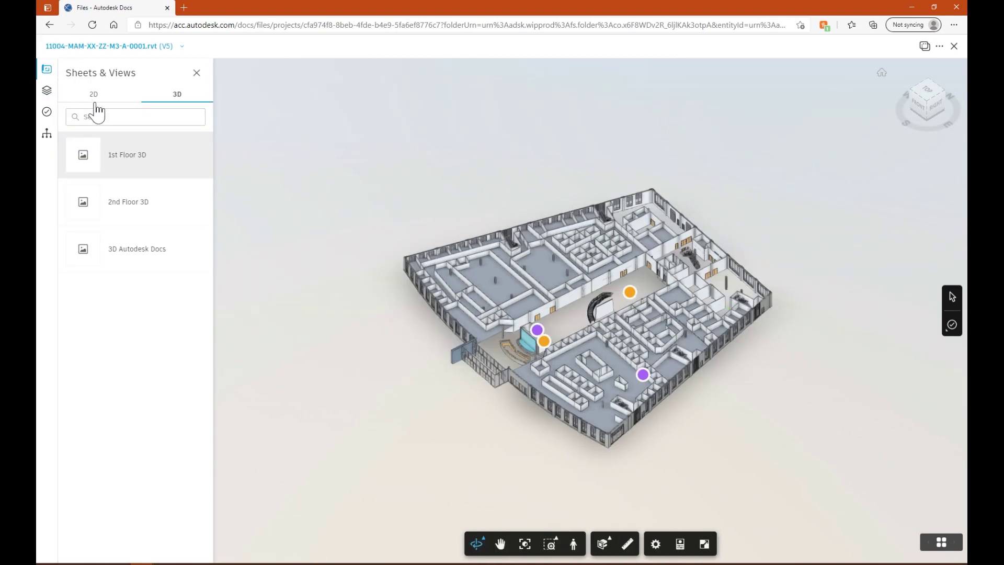
click(149, 258)
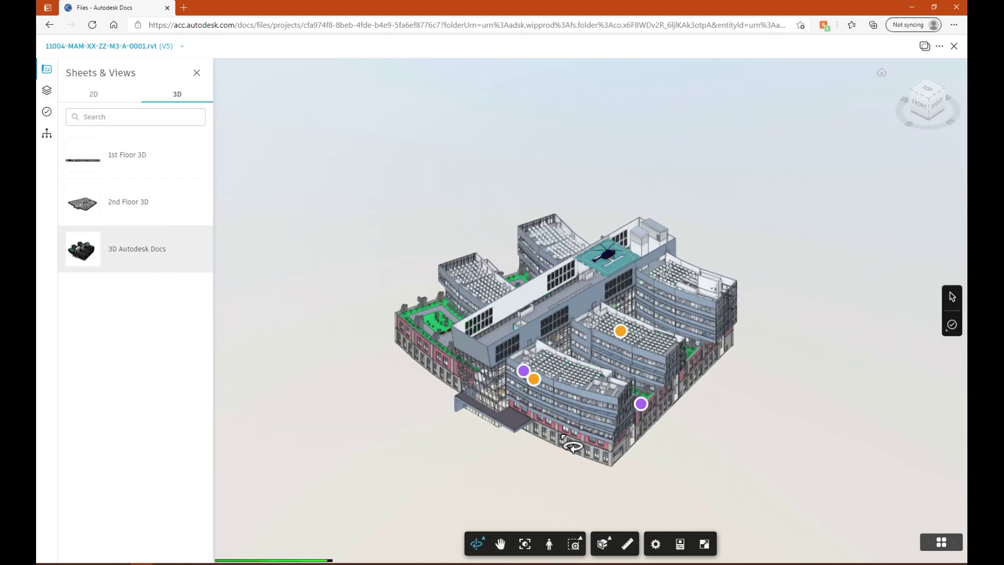
- Tilt the building and isolate only the Level 4 floor
drag(559, 434, 575, 397)
scroll(575, 395, up, 3)
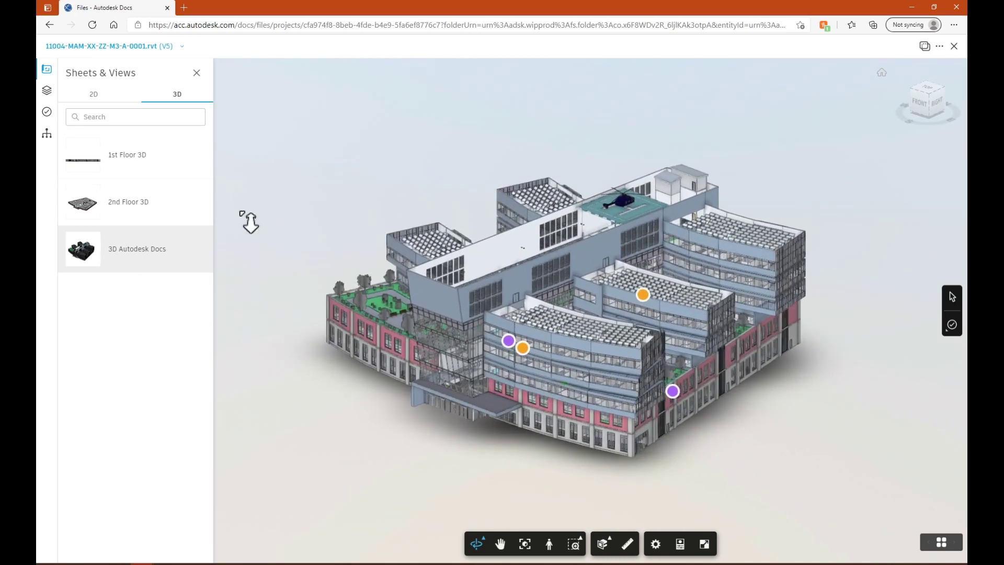
click(46, 90)
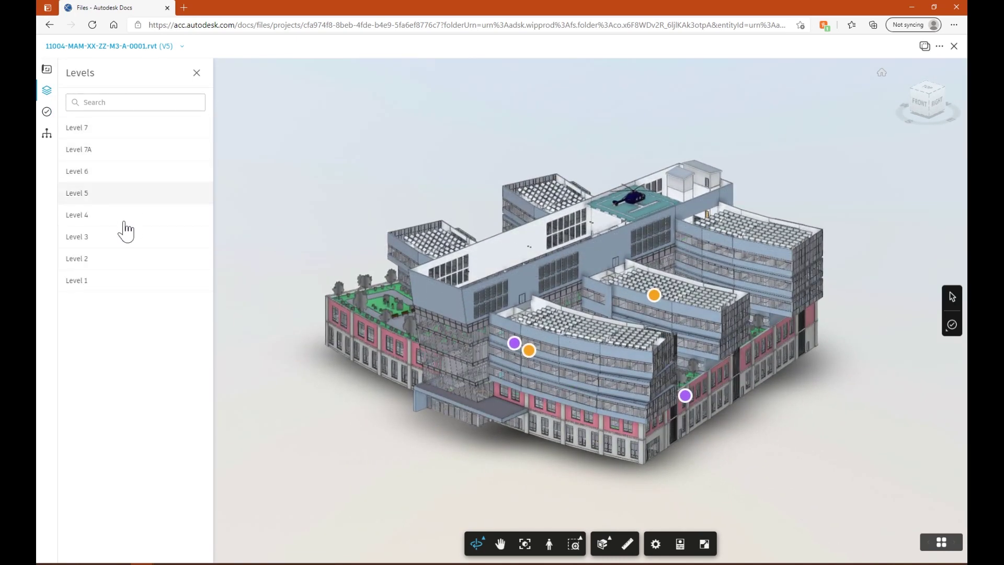
click(103, 224)
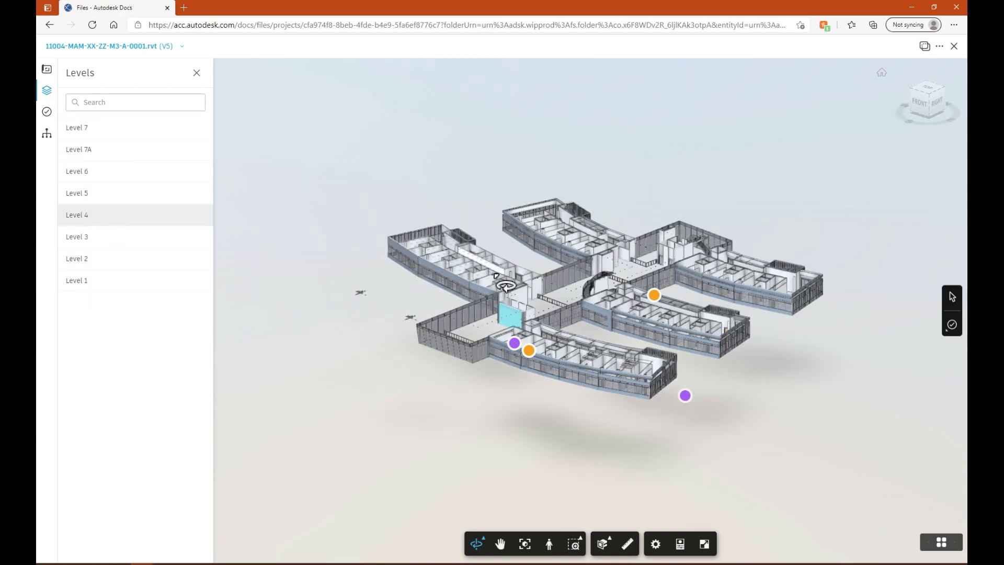
- Orbit, pan and zoom in on the corridor's double door
mouse_move(486, 261)
mouse_down()
mouse_move(490, 277)
mouse_move(494, 265)
mouse_up()
middle_drag(495, 215, 497, 264)
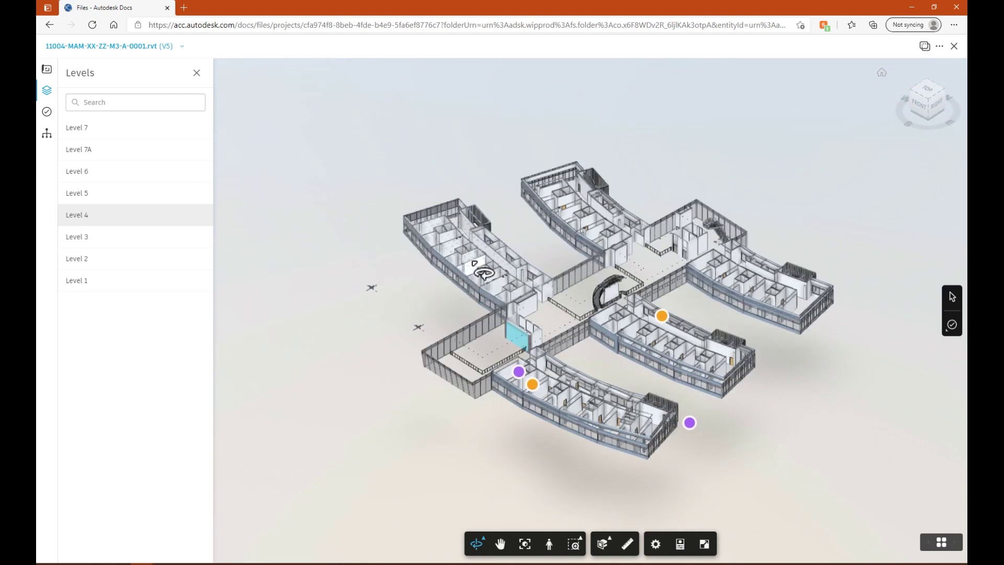
scroll(476, 251, up, 5)
scroll(505, 280, up, 10)
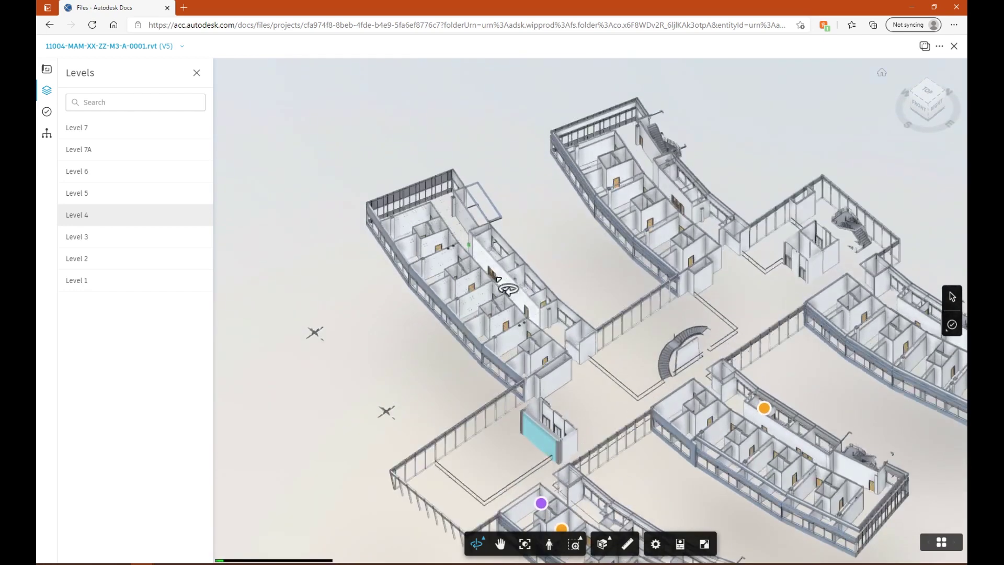
scroll(500, 287, up, 5)
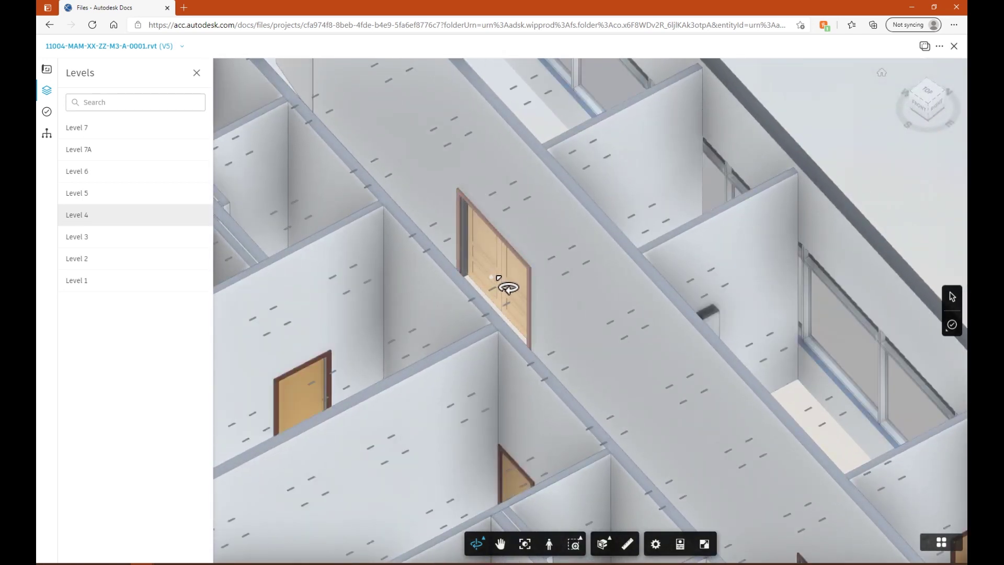
- Pin a new Design issue on the double door
click(952, 327)
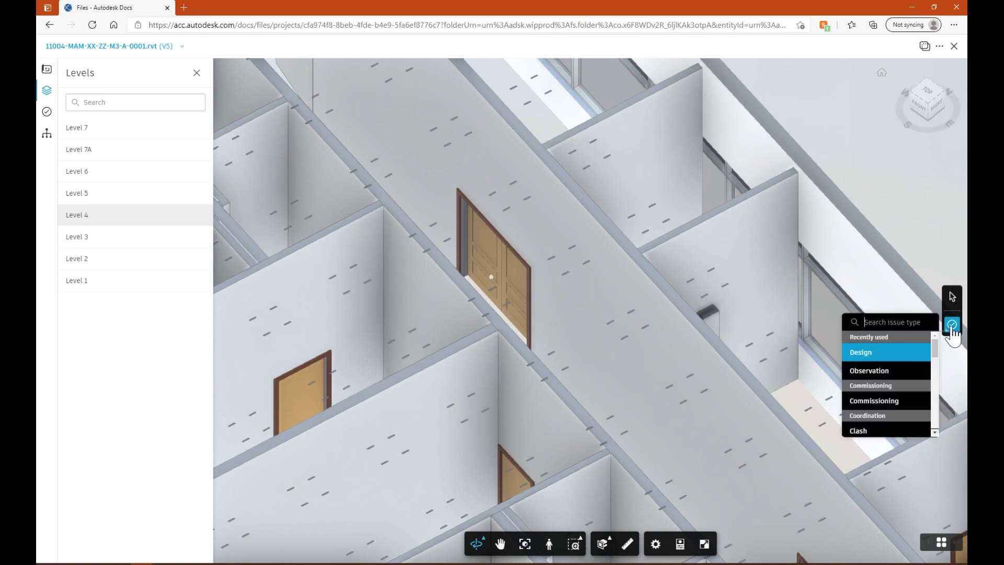
click(863, 352)
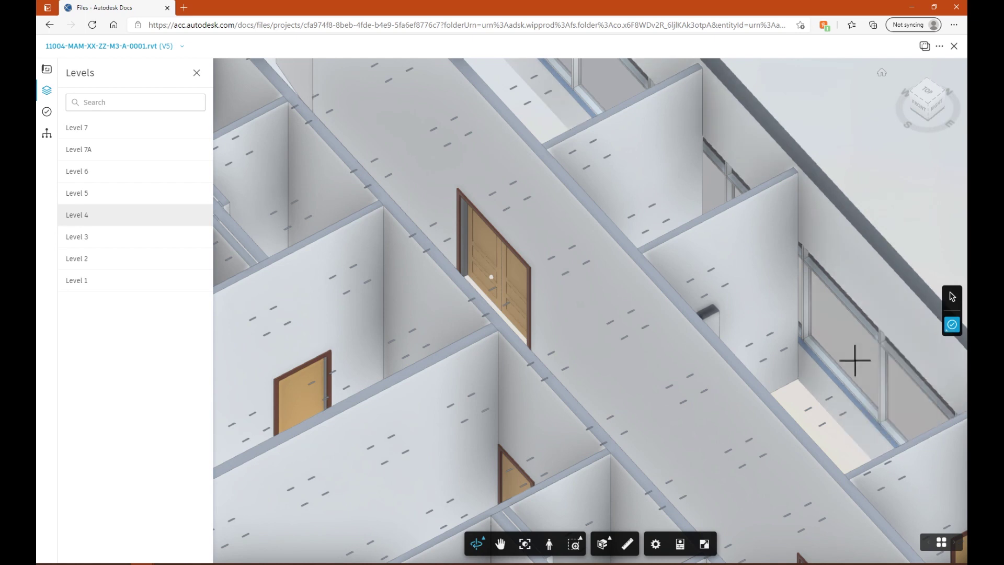
click(489, 260)
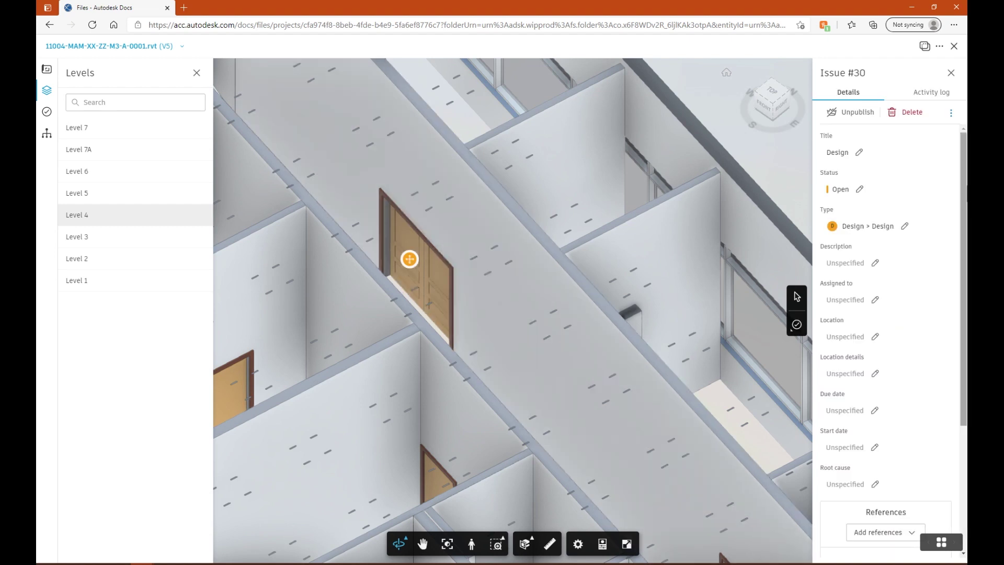
- Replace the issue title with 'Change to a single door'
click(859, 152)
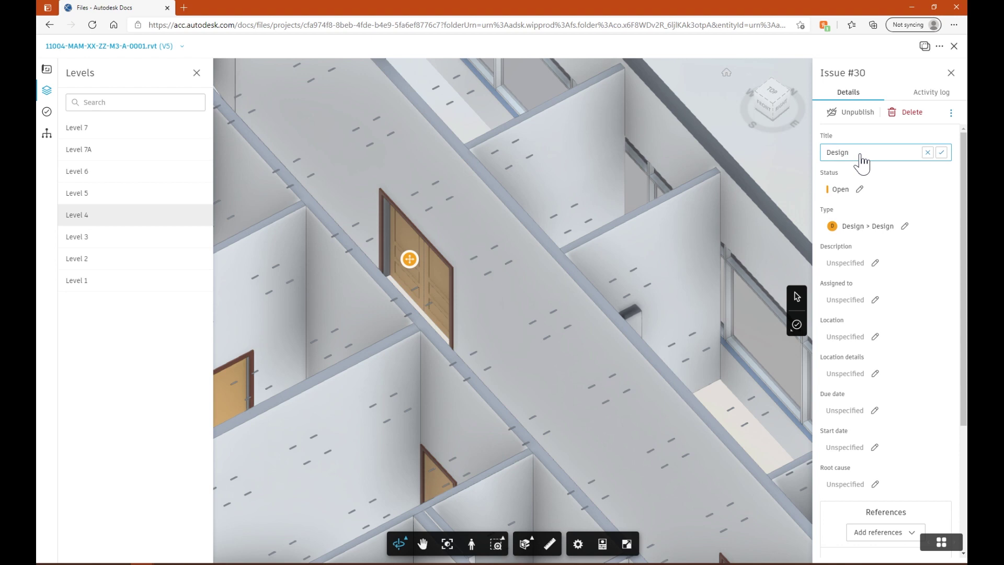
key(ctrl+a)
key(BackSpace)
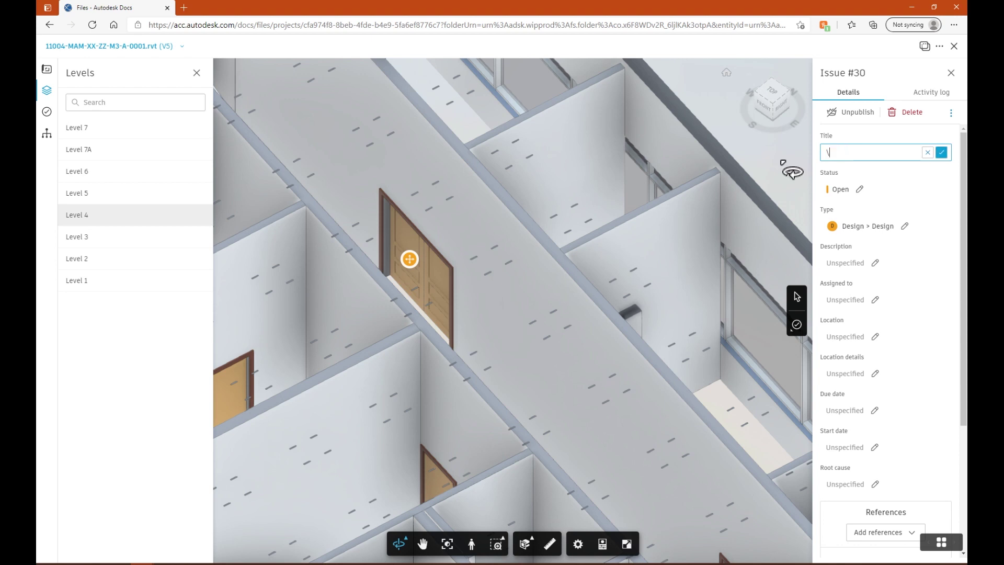
text(Change to a single door)
scroll(867, 309, down, 3)
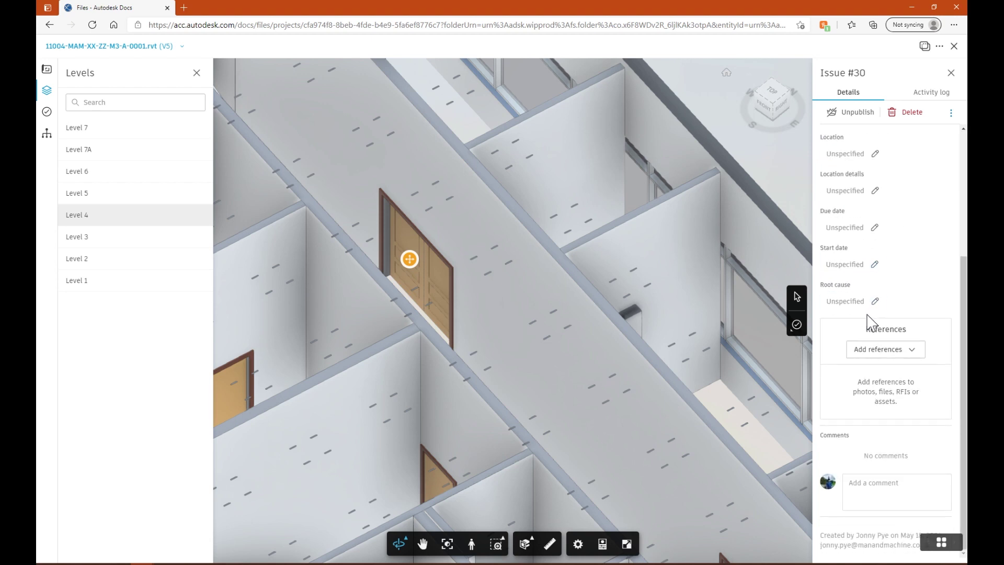
scroll(868, 316, up, 2)
scroll(868, 314, up, 2)
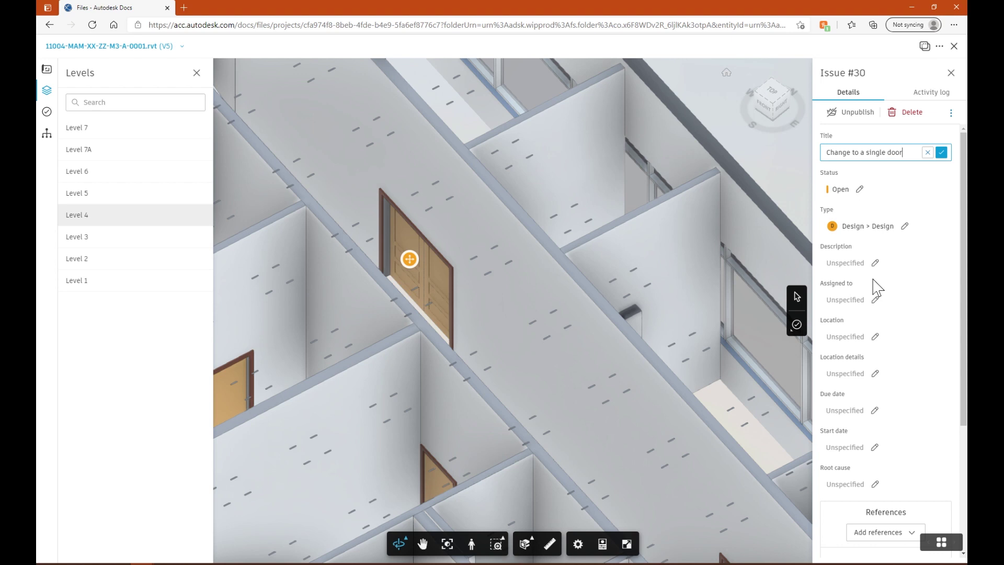
- Assign issue #30 to a team member, due May 19, 2021, starting May 18, 2021
click(874, 301)
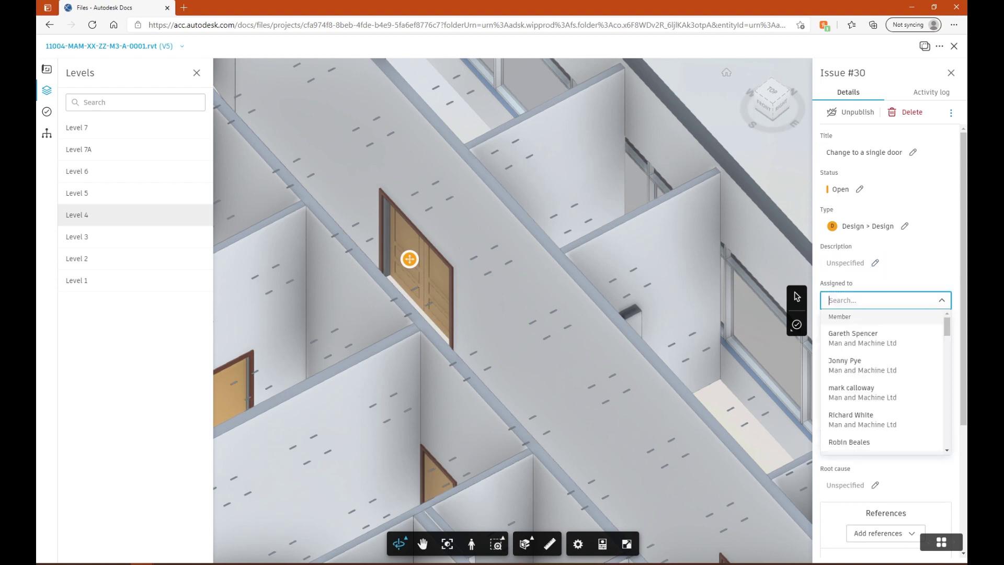
click(851, 362)
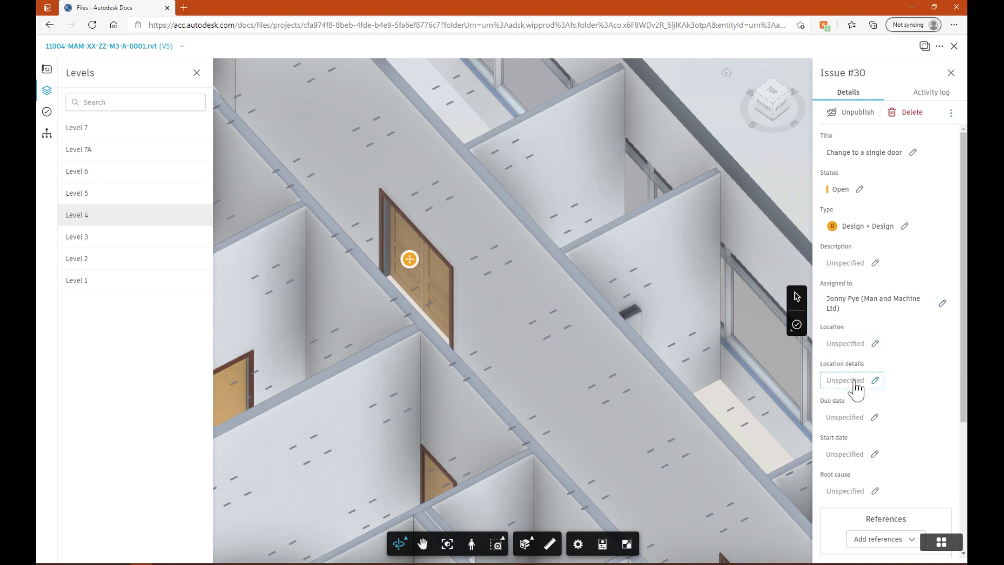
click(846, 417)
click(867, 351)
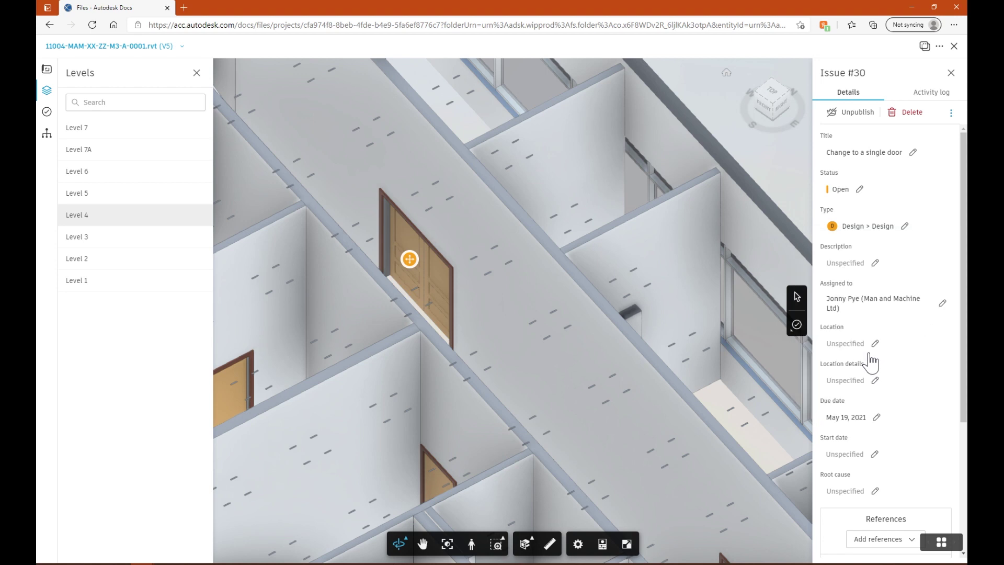
click(847, 453)
click(851, 387)
- Set the root cause to Code Compliance and close the issue details
scroll(871, 470, down, 2)
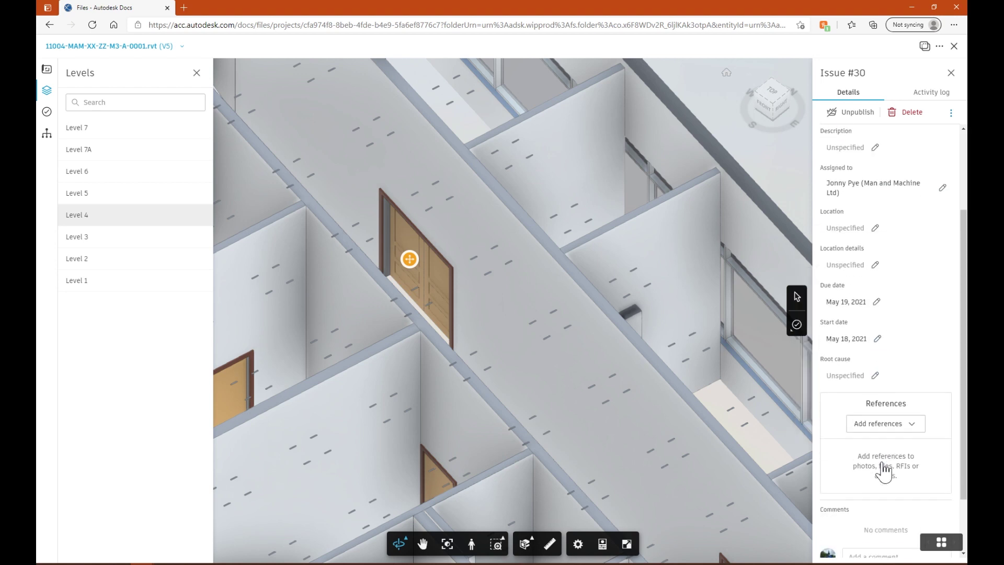
click(875, 363)
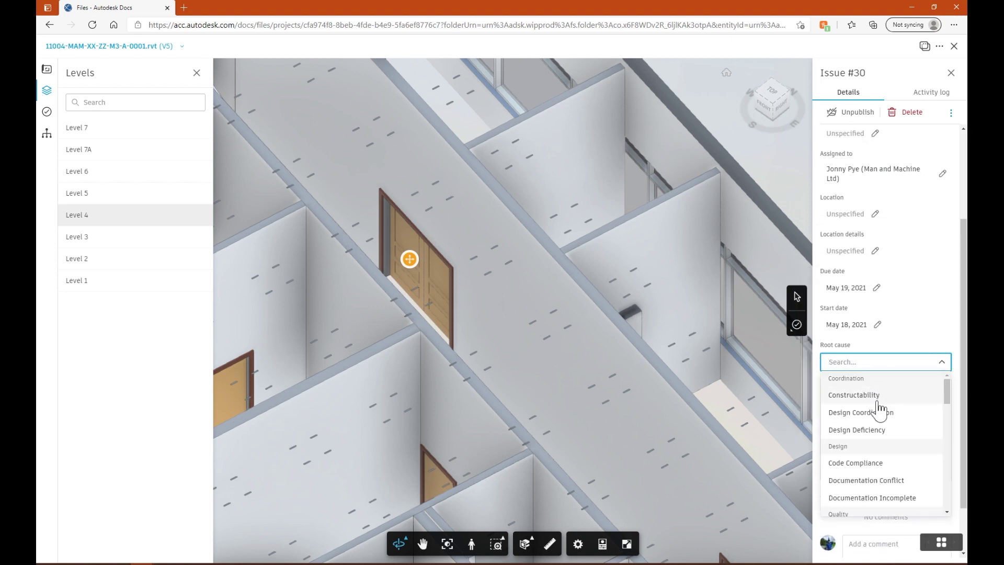
click(866, 465)
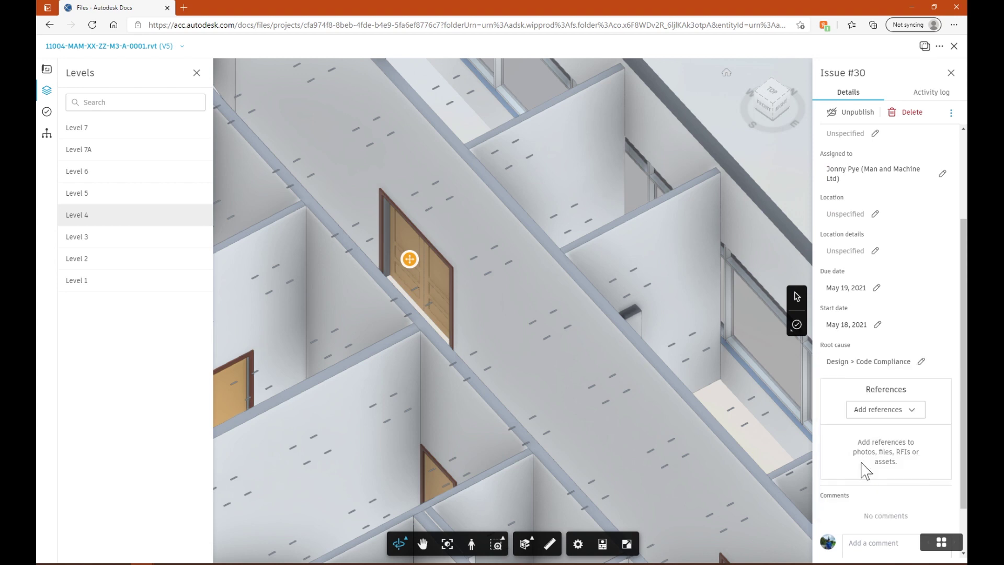
scroll(871, 408, up, 3)
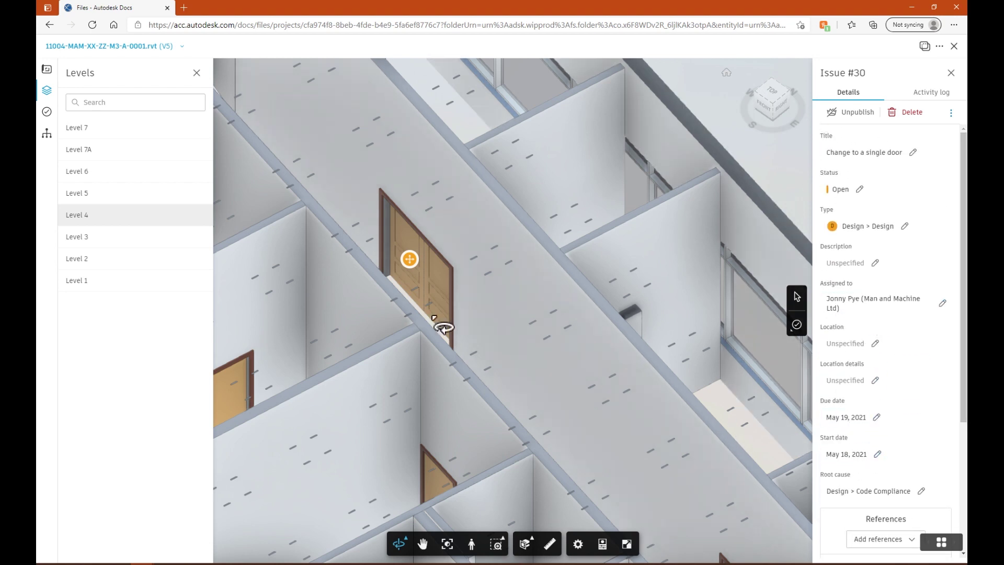
click(954, 76)
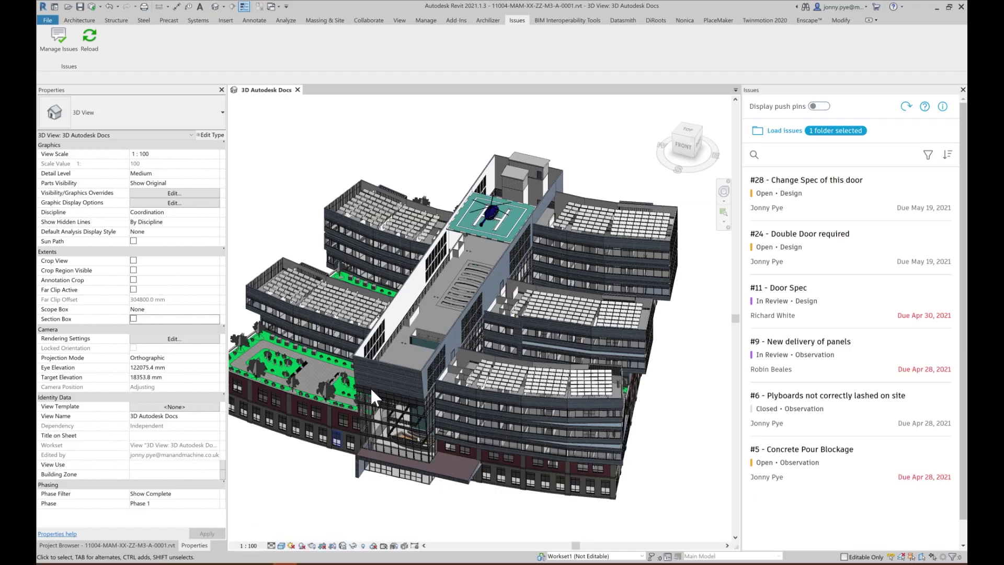
- Zoom out and recentre the whole building in Revit's 3D view
scroll(510, 347, down, 3)
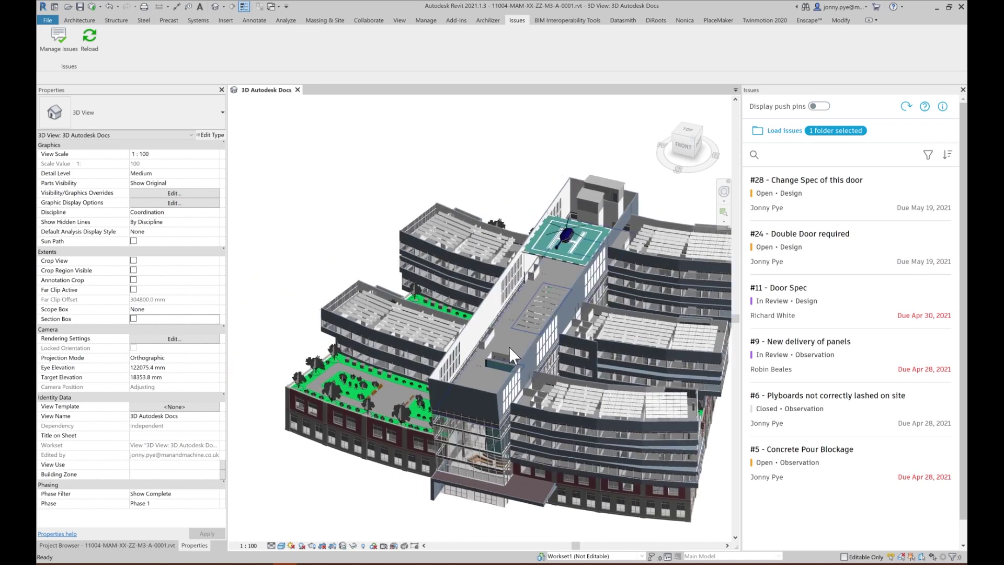
middle_drag(530, 336, 501, 323)
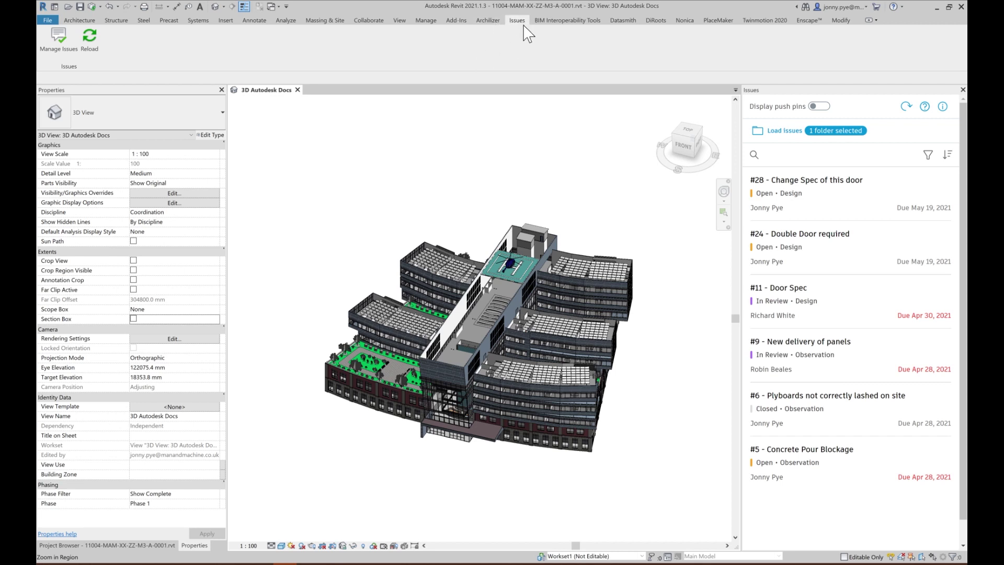
- Reload Revit's Issues panel to fetch issue #30, then open it to locate its door
click(61, 48)
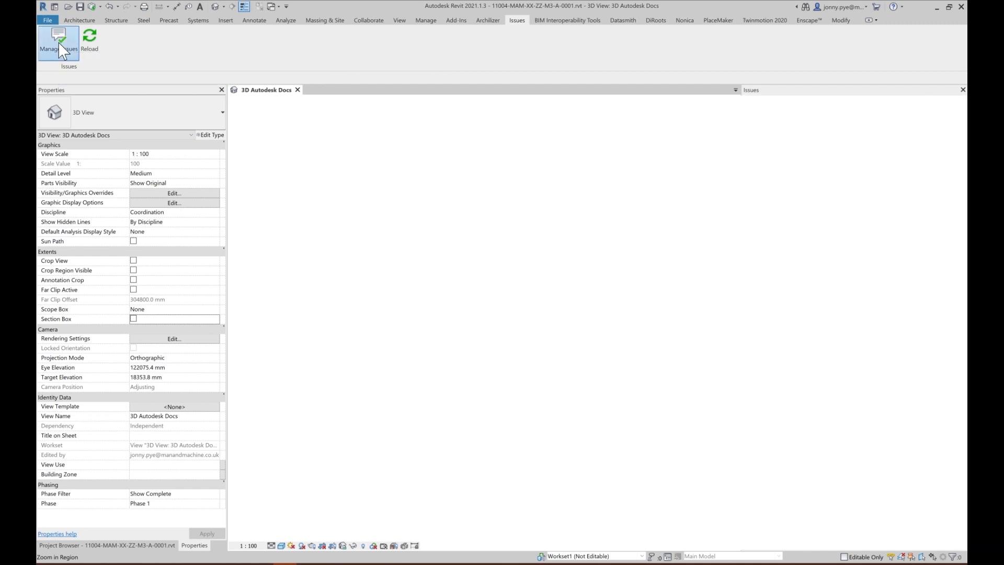
click(60, 48)
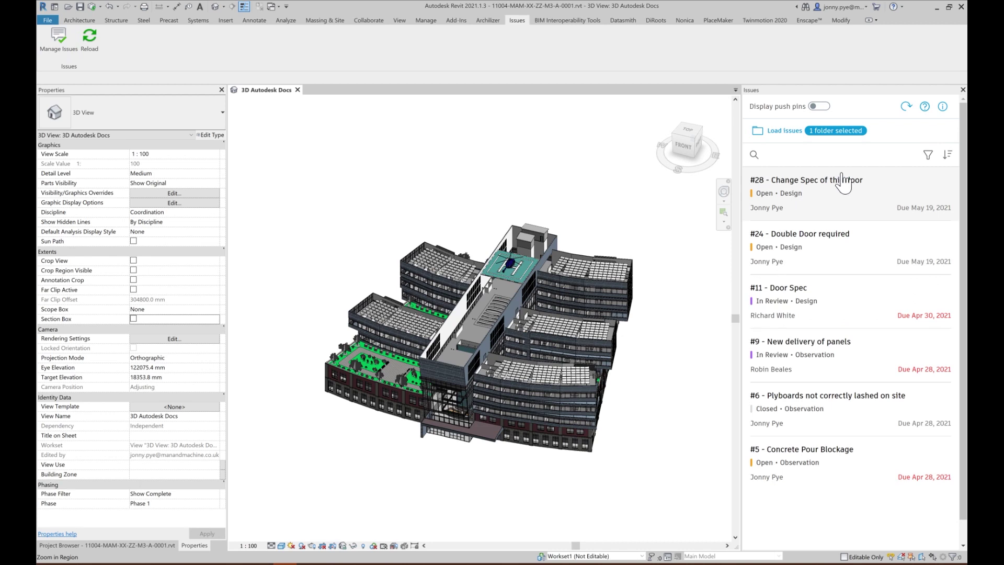
click(907, 107)
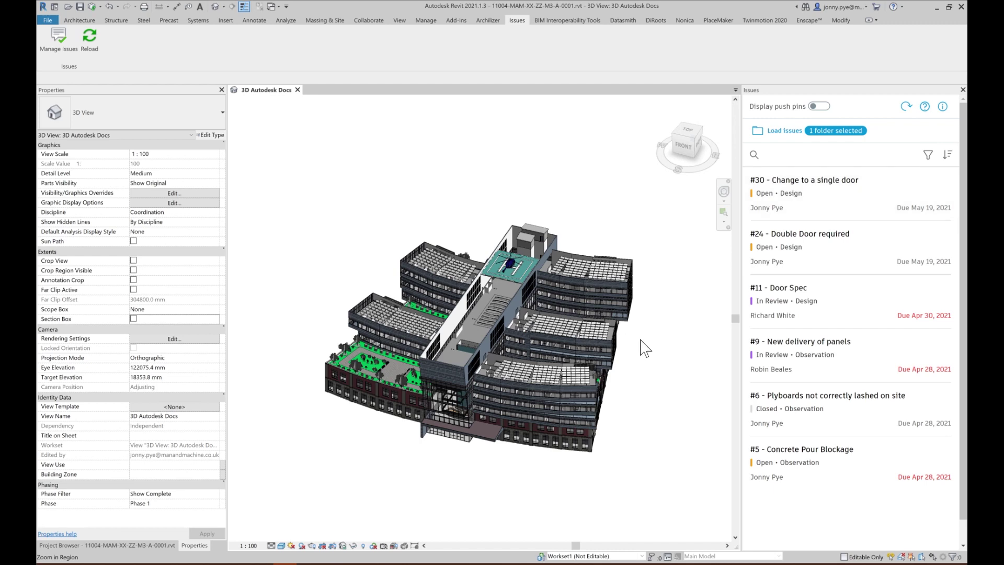
mouse_move(645, 348)
shift+middle_down()
mouse_move(610, 343)
mouse_move(643, 340)
shift+middle_up()
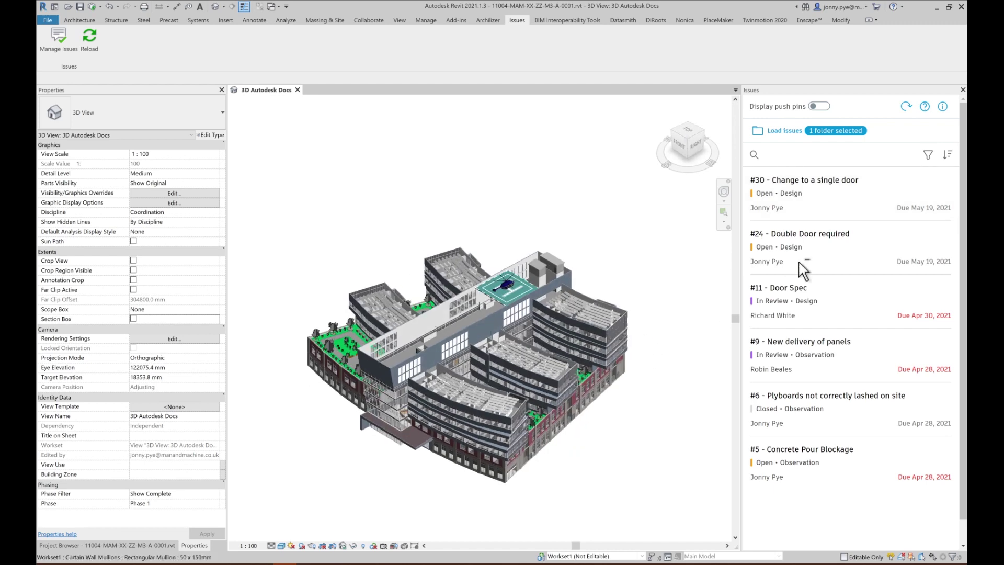
click(791, 198)
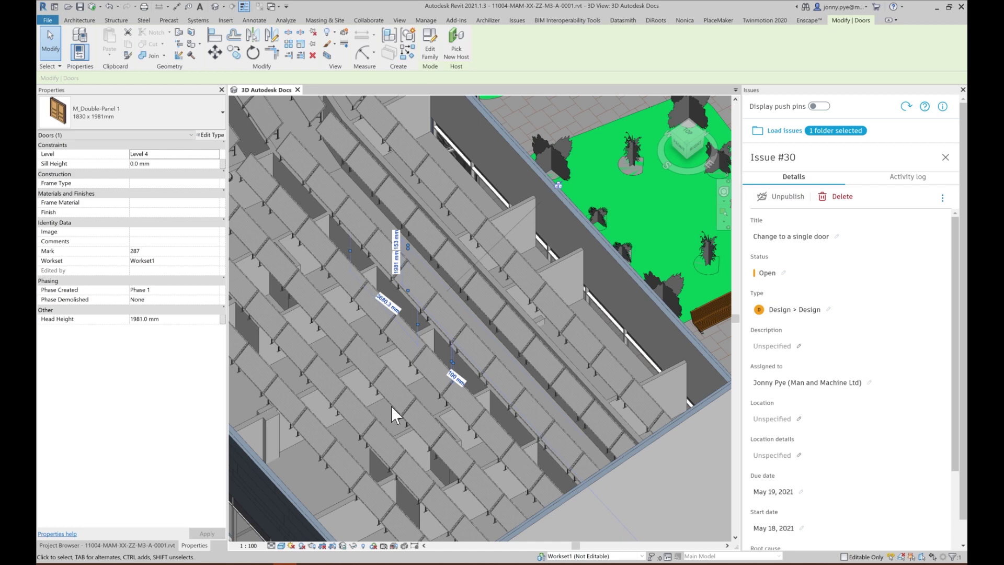
- Orient the 3D view to Floor Plan: 4TH FLOOR PLAN
scroll(390, 406, down, 3)
middle_drag(414, 411, 544, 371)
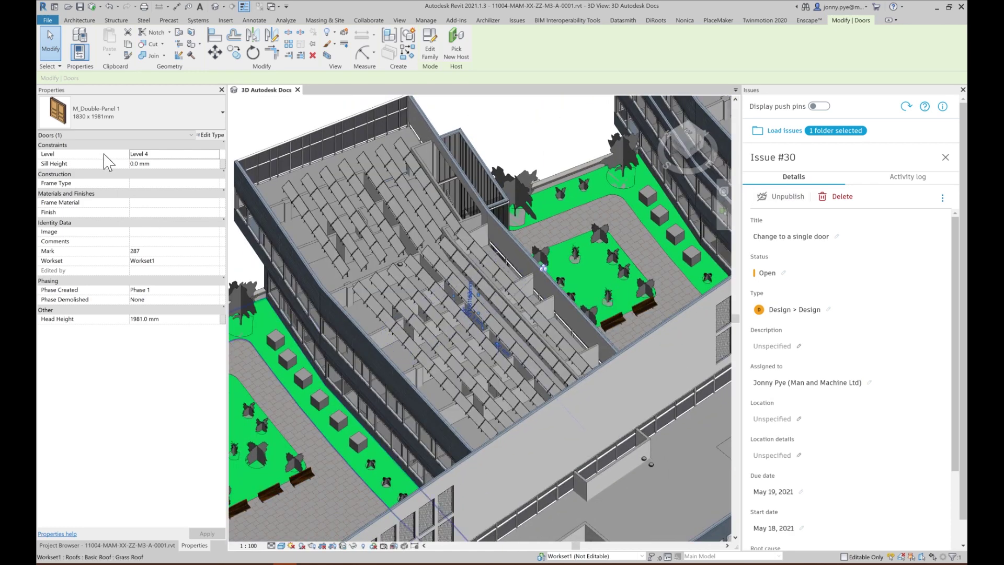
right_click(685, 146)
mouse_move(722, 236)
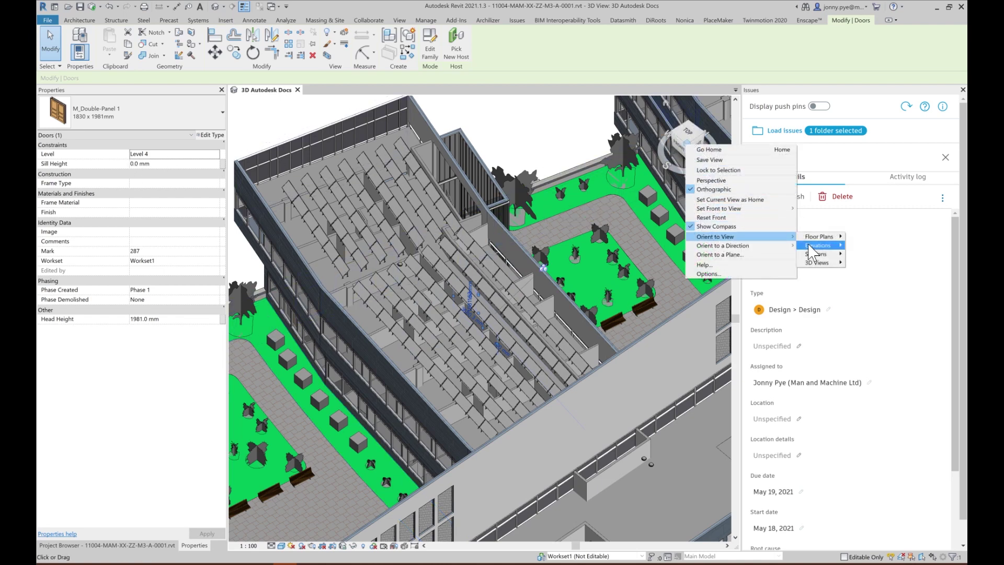
mouse_move(819, 236)
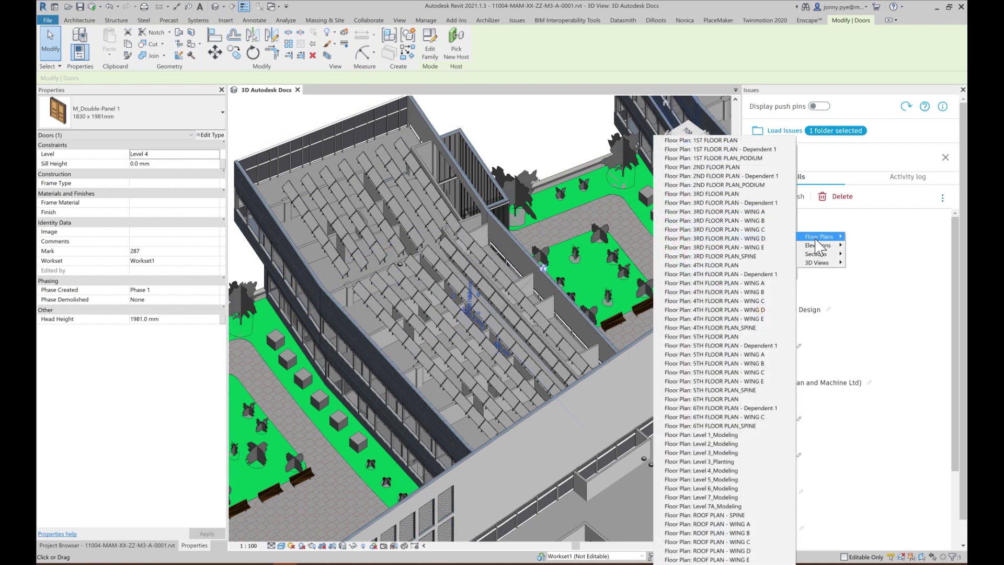
click(722, 265)
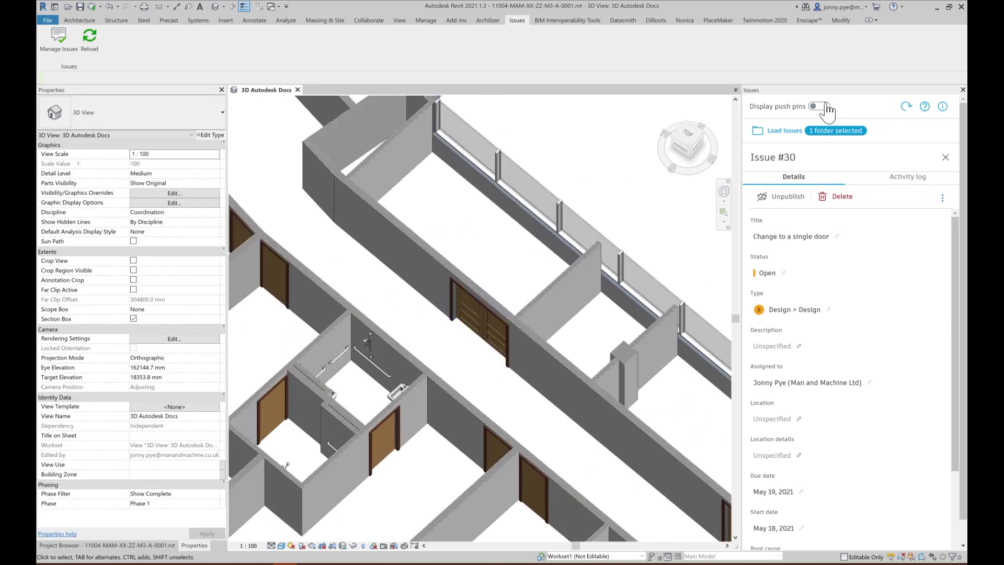
- Display issue push pins to inspect the pinned double door, then hide them
click(825, 108)
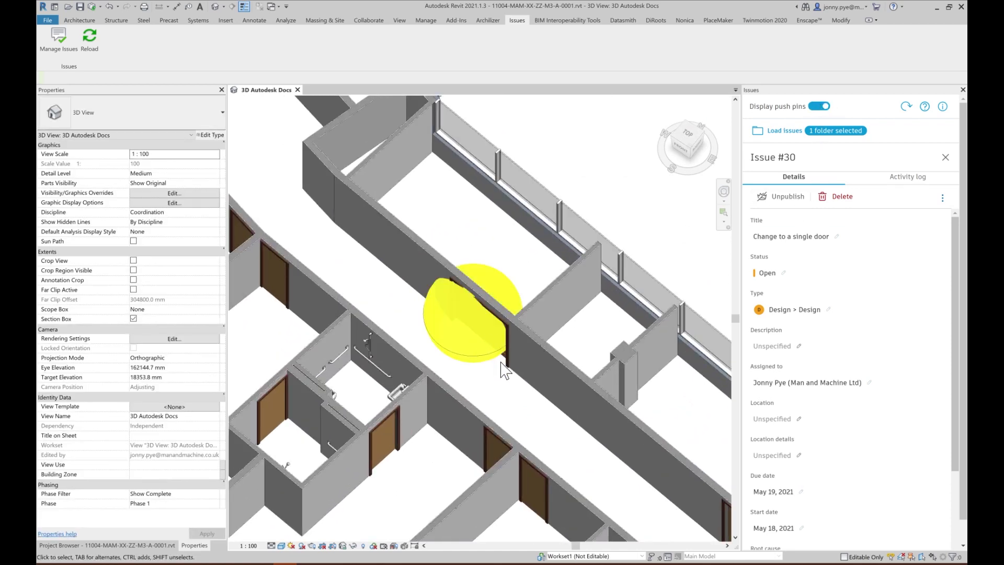
shift+middle_drag(520, 347, 543, 404)
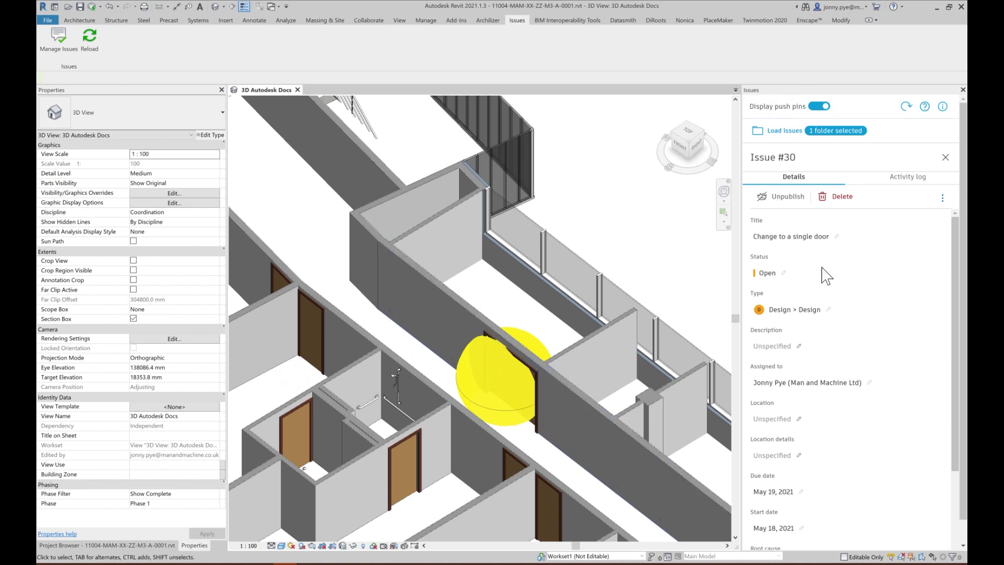
click(819, 106)
- Change the flagged door to M_Single-Flush 0813 x 2134mm and mark issue #30 In Review
click(512, 382)
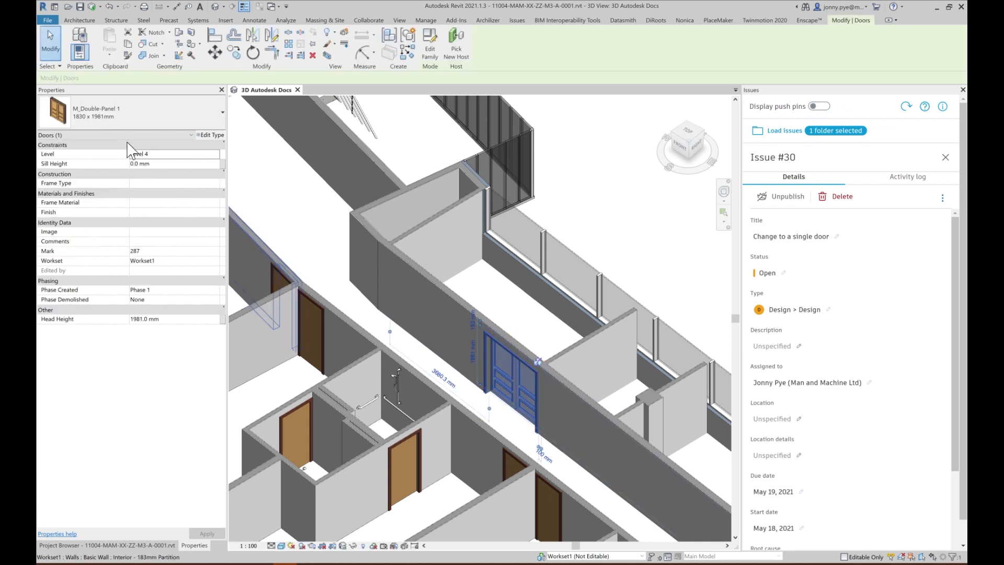
click(125, 116)
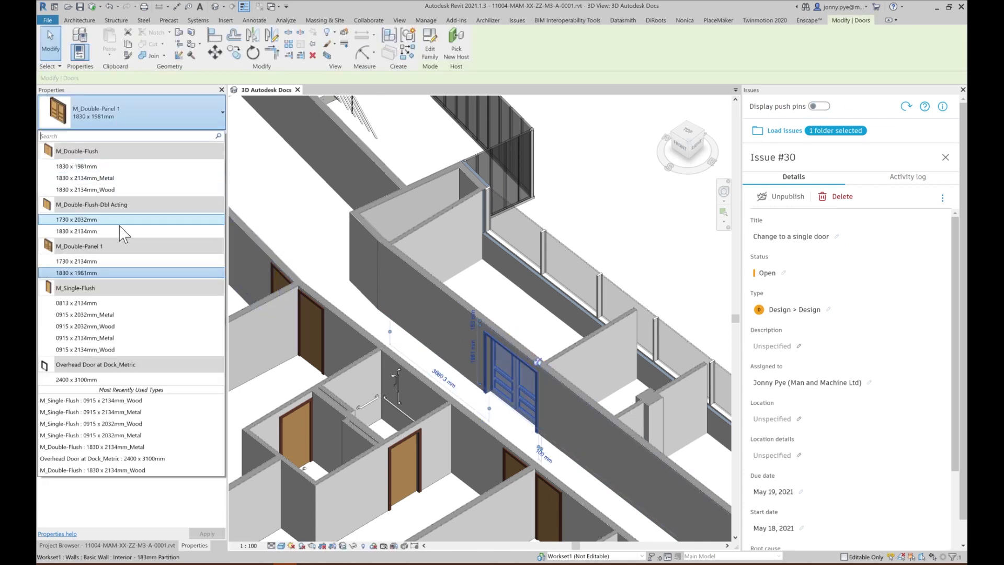
click(97, 303)
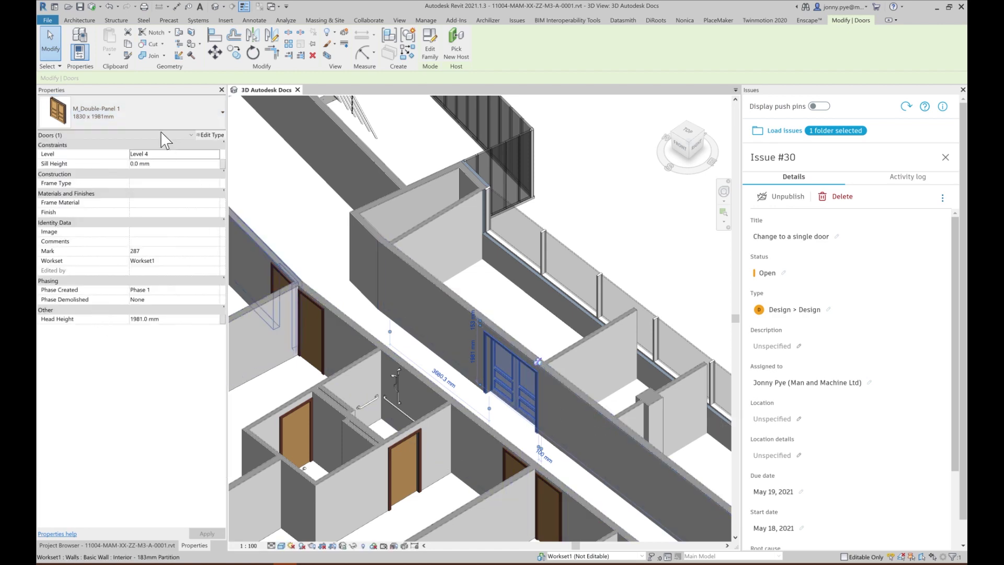
click(126, 117)
click(100, 304)
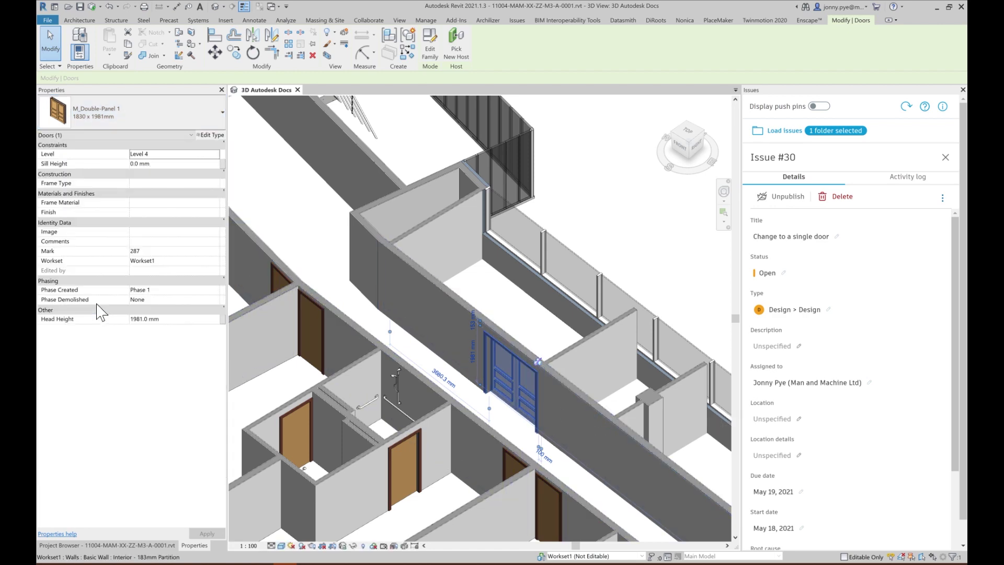
click(779, 274)
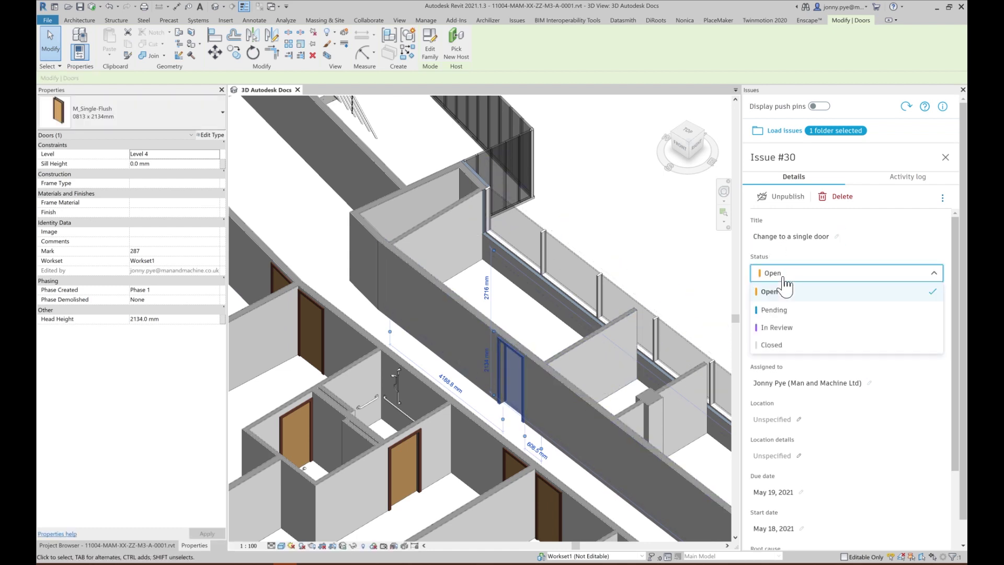
click(774, 328)
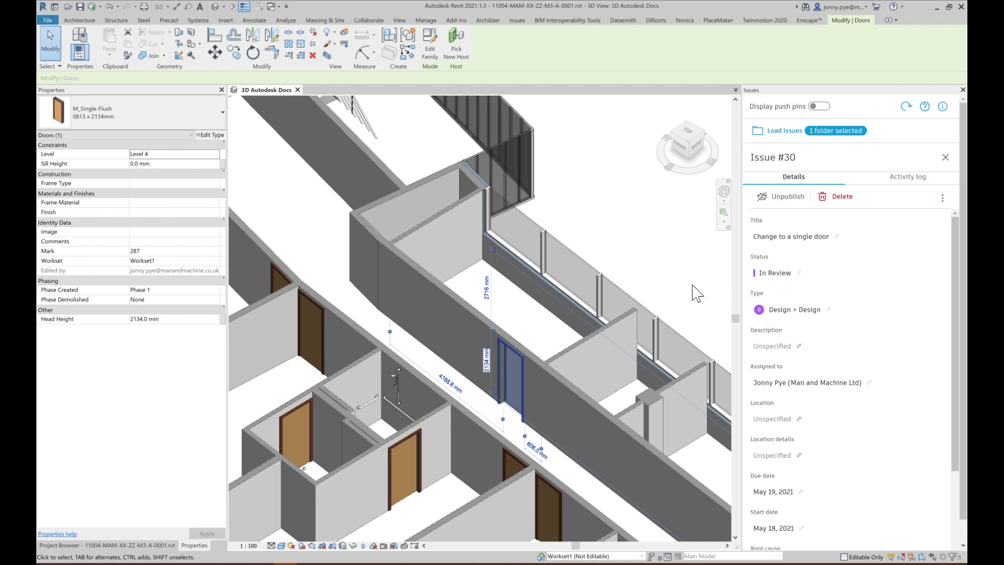
scroll(631, 371, down, 2)
scroll(628, 376, down, 2)
scroll(509, 349, up, 2)
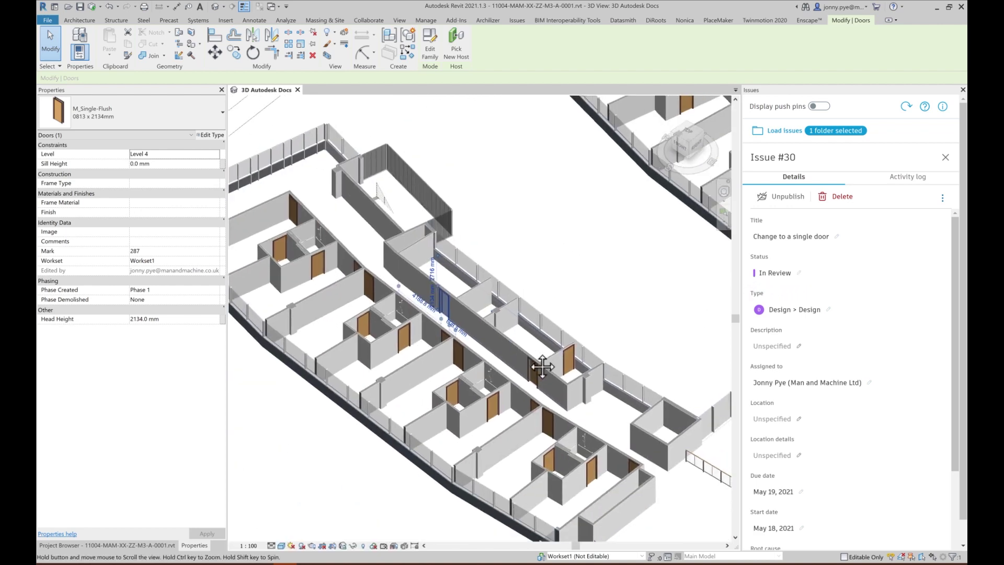